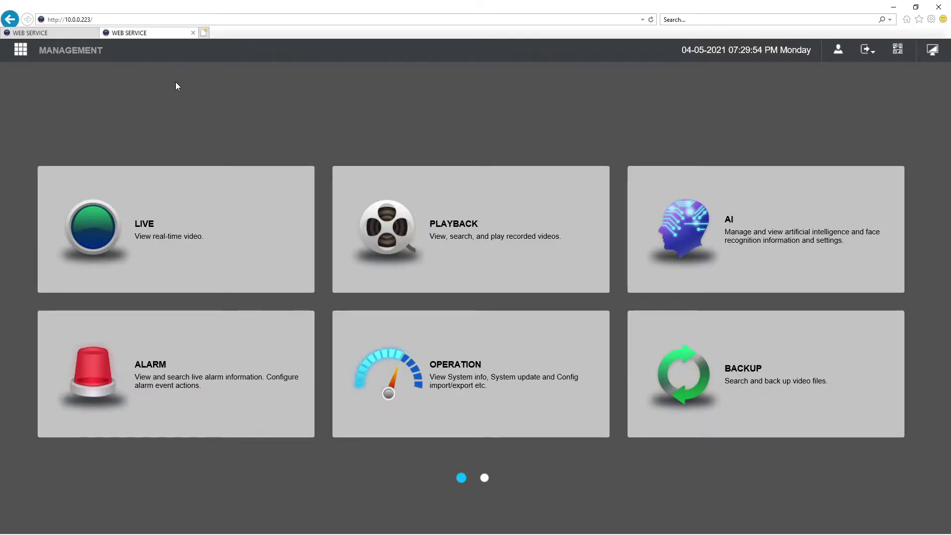
Step: Pan the Channel7 camera right then left, recall preset 1, and switch to Channel1's feed
left_click(62, 34)
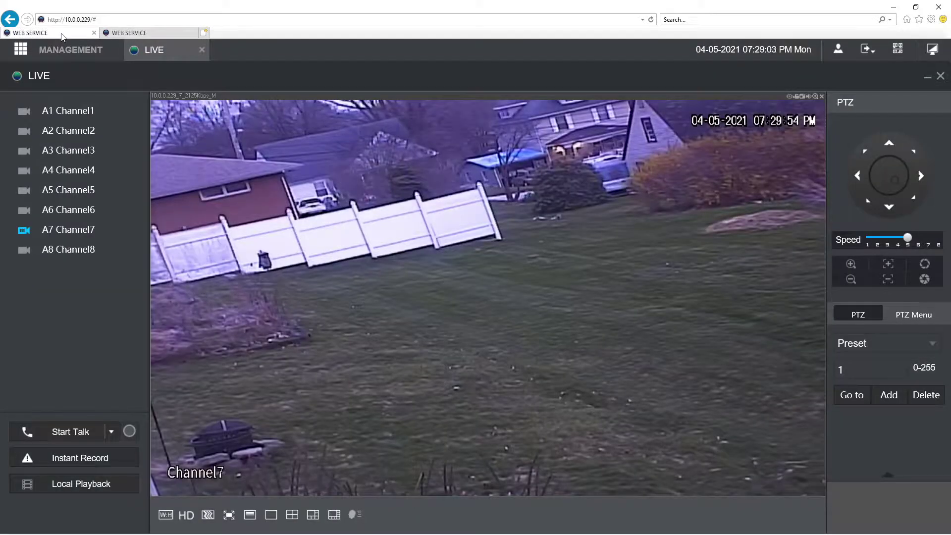
mouse_move(38, 113)
left_click(921, 182)
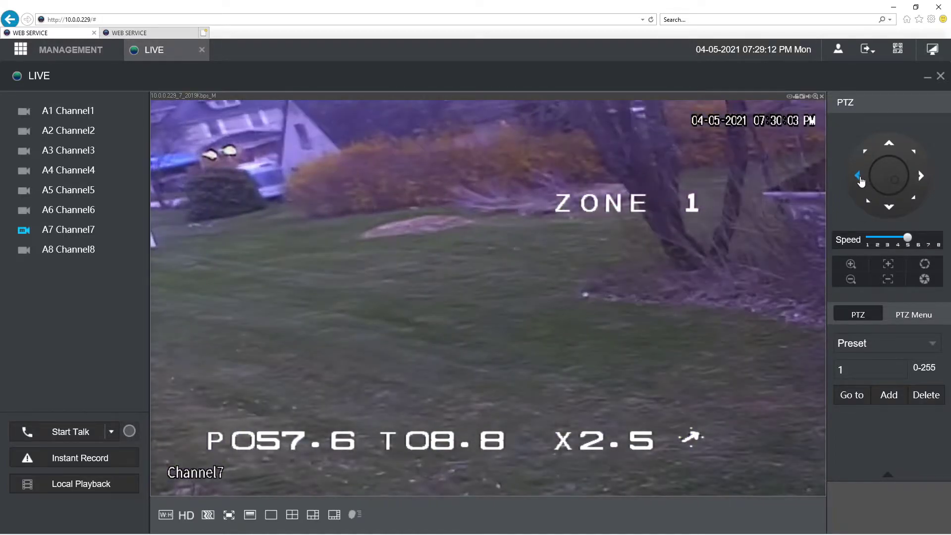
left_click(859, 177)
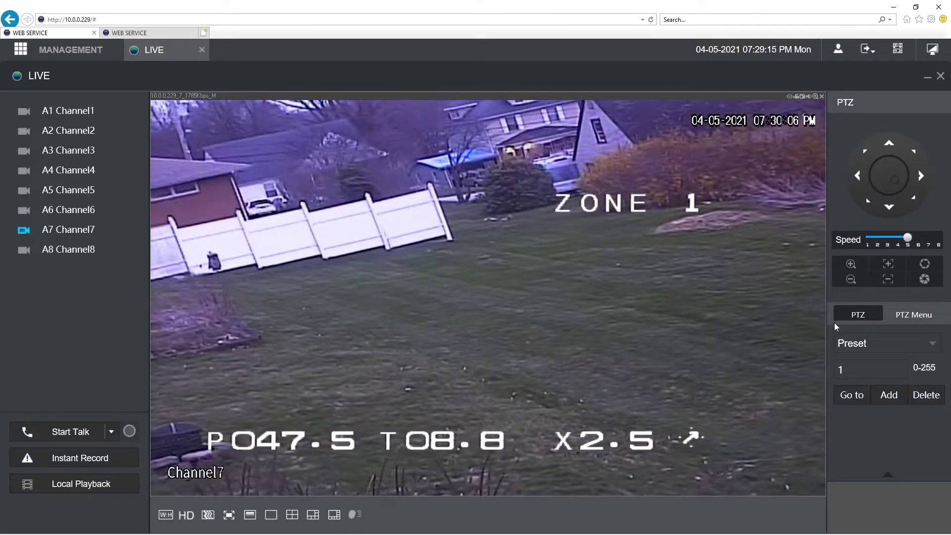
left_click(852, 396)
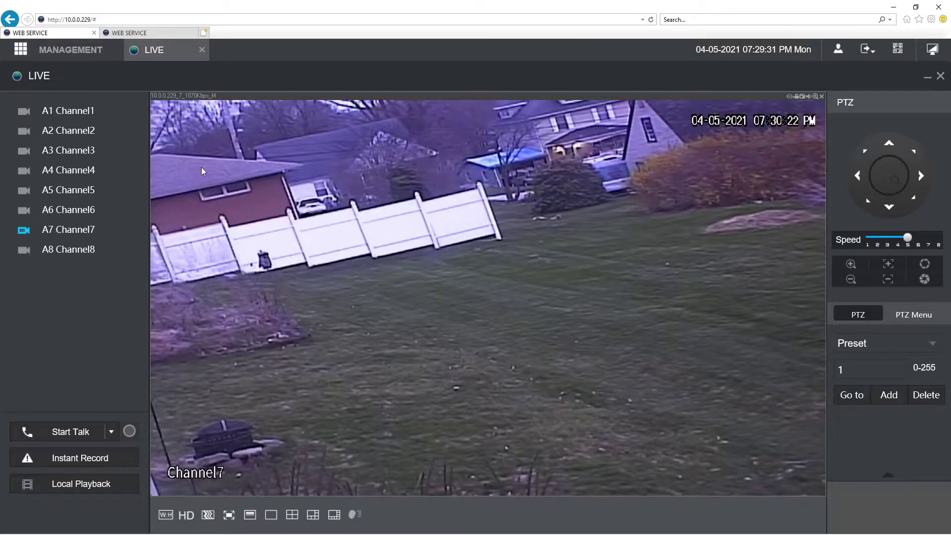
left_click(22, 115)
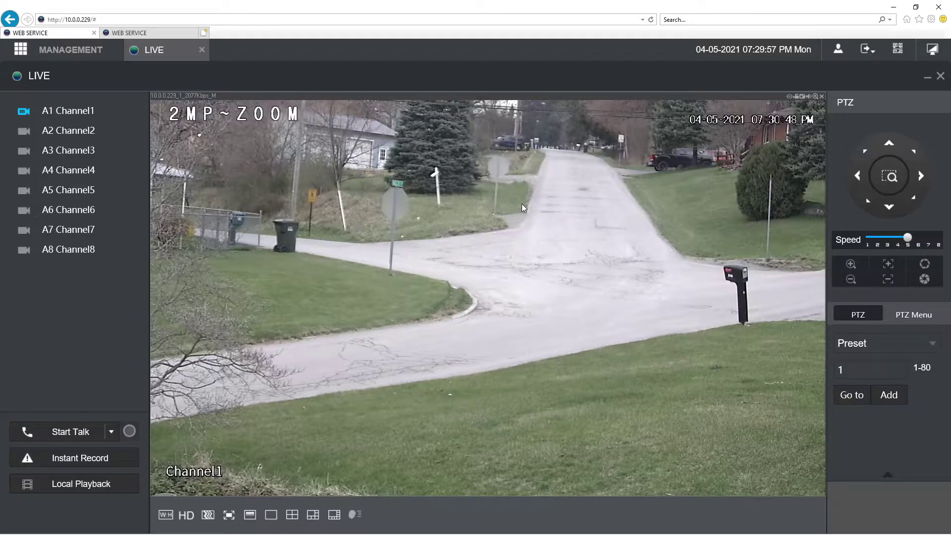
Step: Bring up Channel1's on-screen menu, enter SETUP, and highlight 12. EXIT
left_click(925, 264)
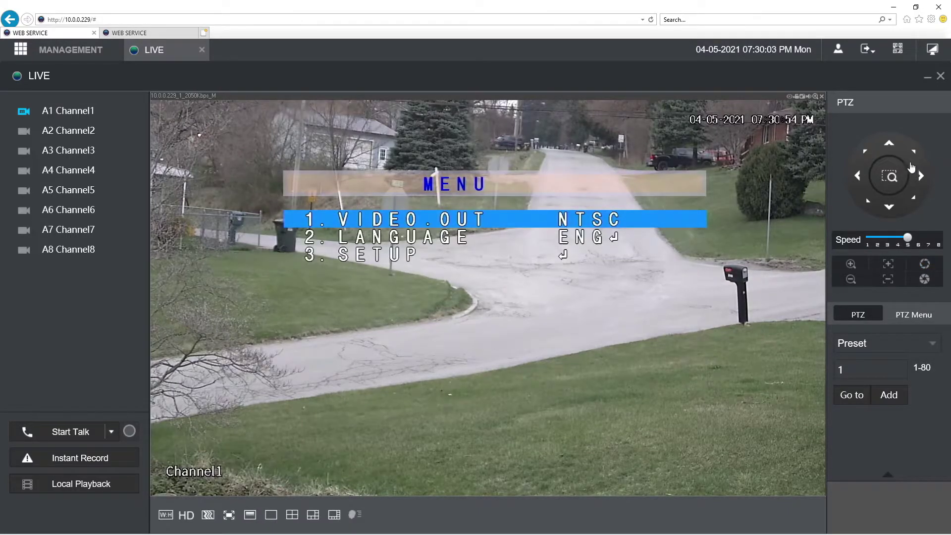
left_click(890, 208)
left_click(890, 208)
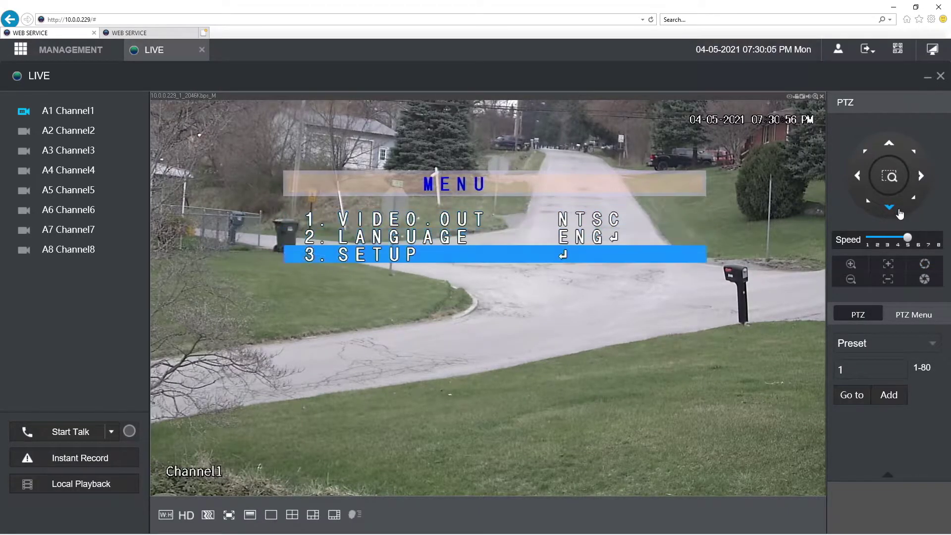
left_click(924, 266)
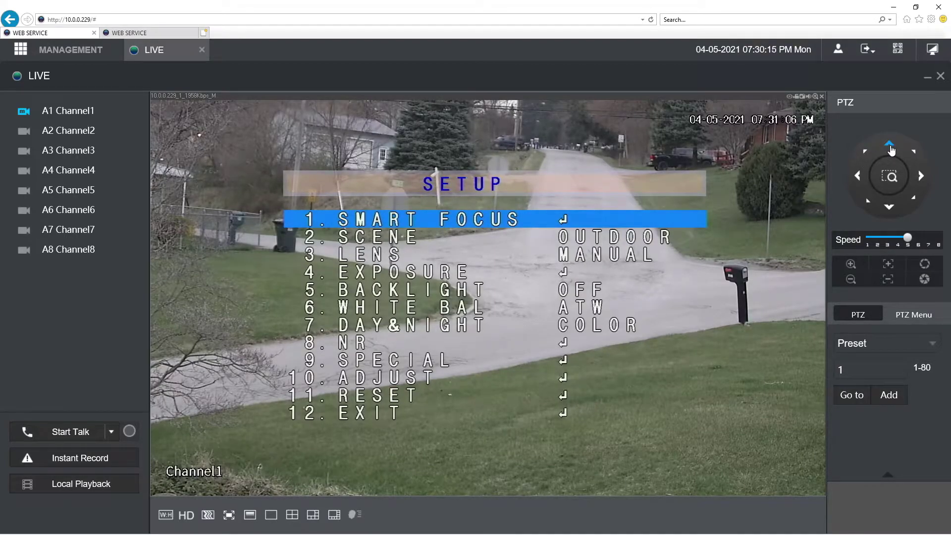
left_click(890, 147)
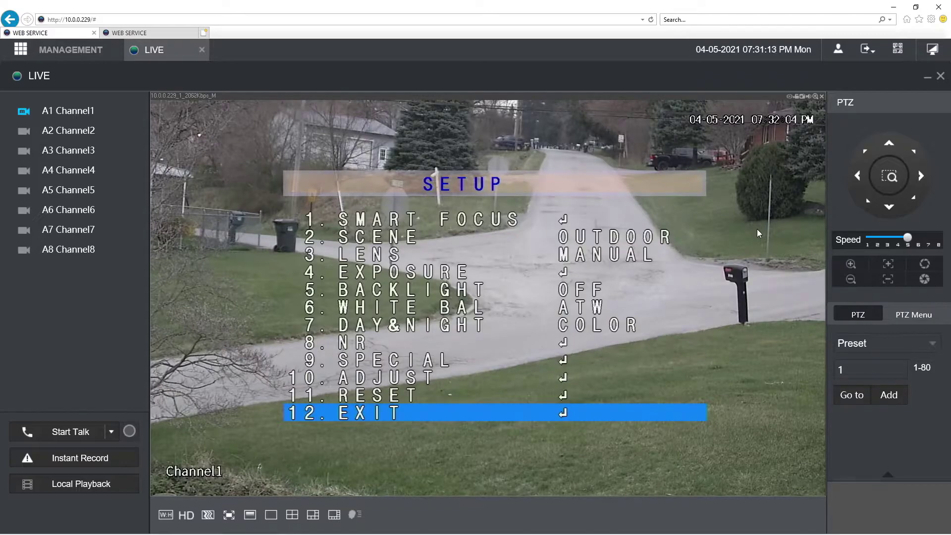
Step: Confirm the highlighted 12. EXIT entry to close the camera's OSD setup menu
left_click(925, 263)
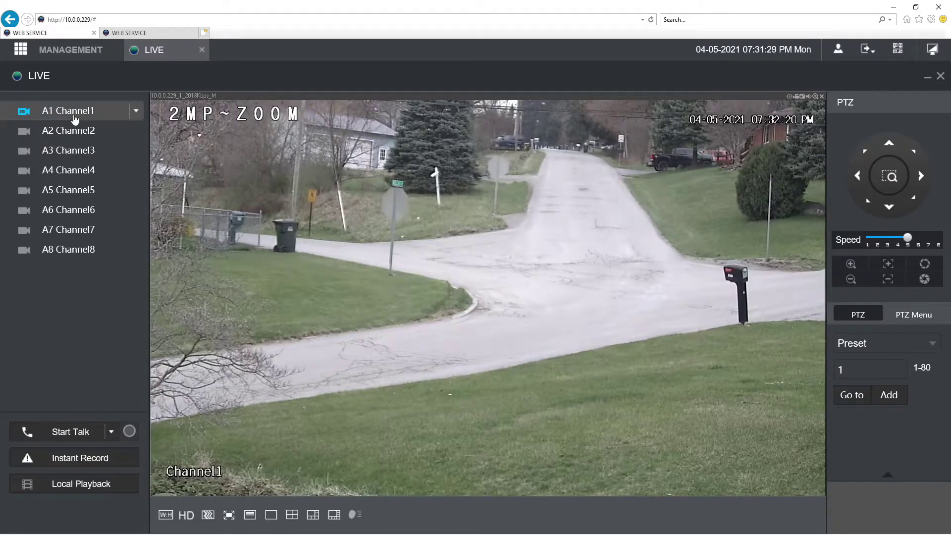
left_click(136, 110)
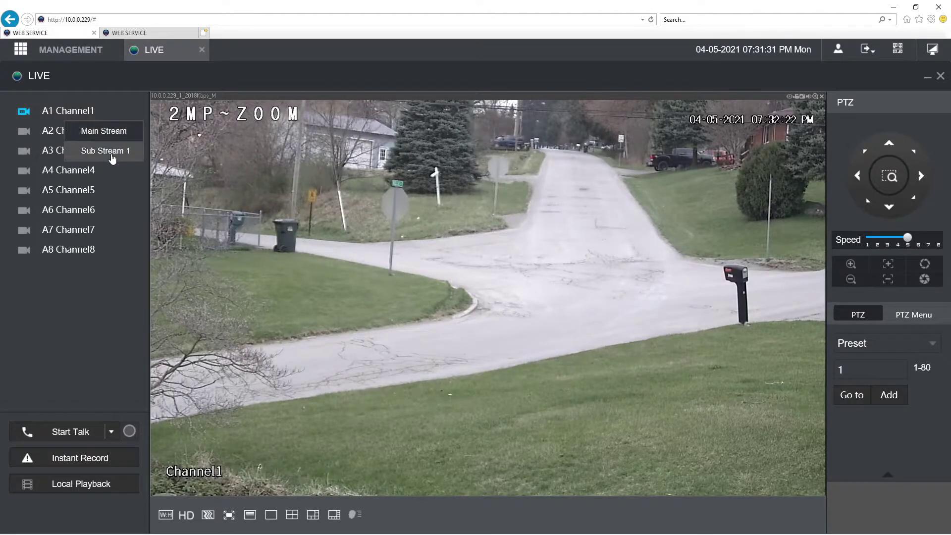
left_click(112, 152)
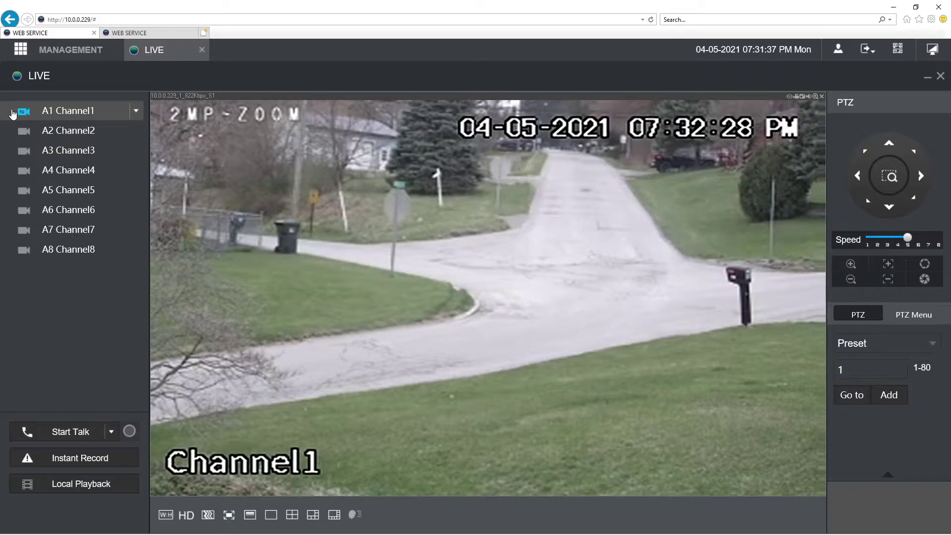
left_click(136, 113)
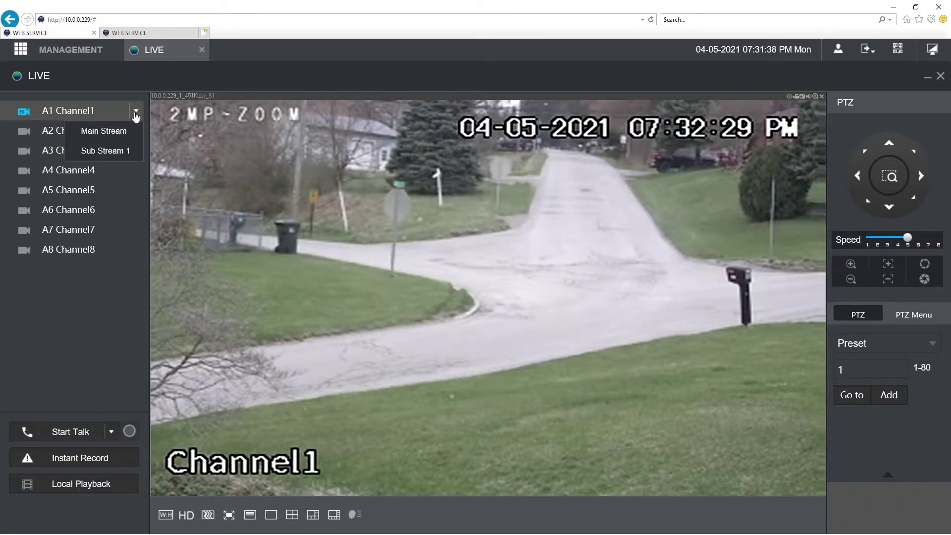
left_click(110, 132)
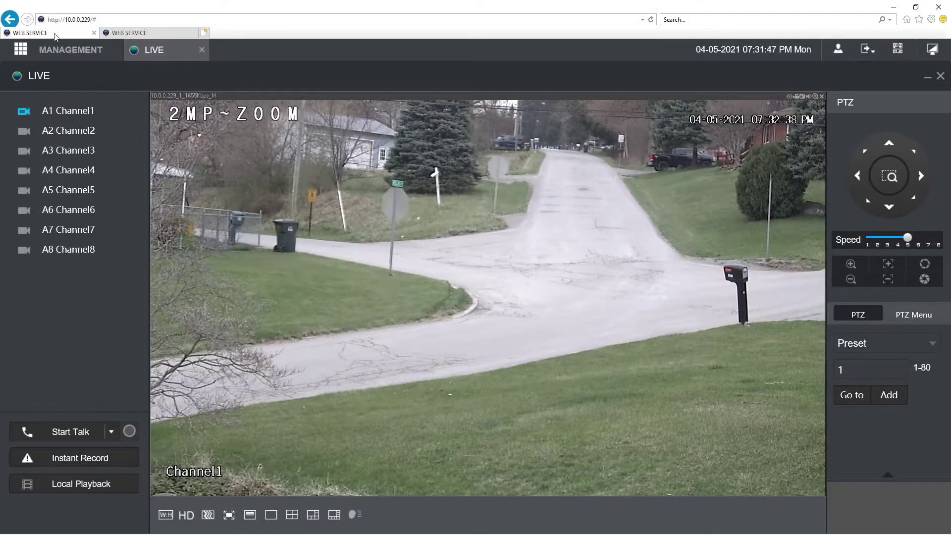
Step: On the NVR, open Live and show camera 841b2015 maximized in the video area
left_click(133, 33)
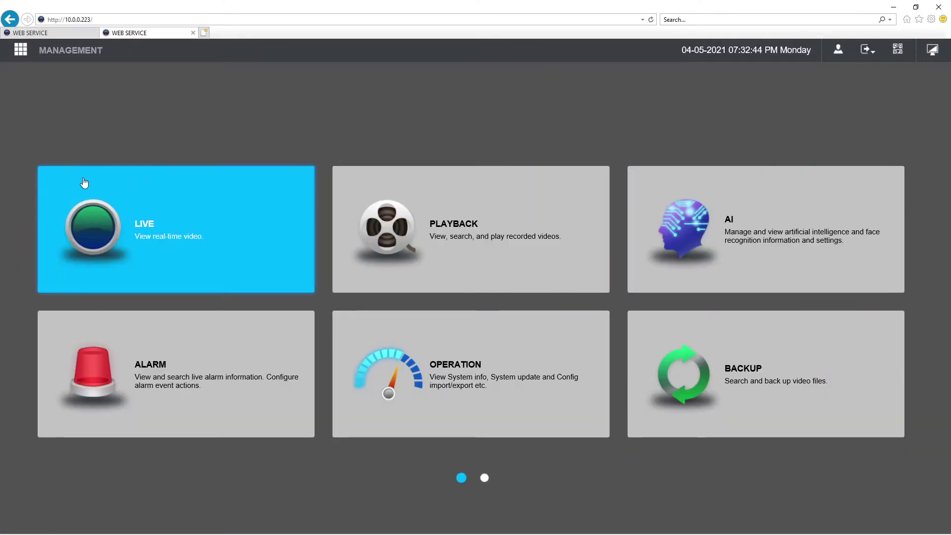
left_click(167, 220)
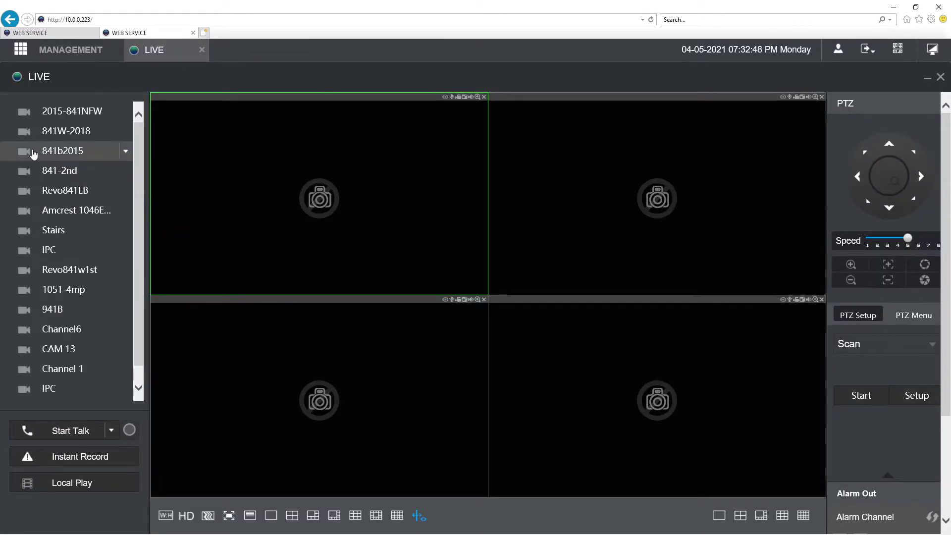
double_click(25, 153)
double_click(344, 220)
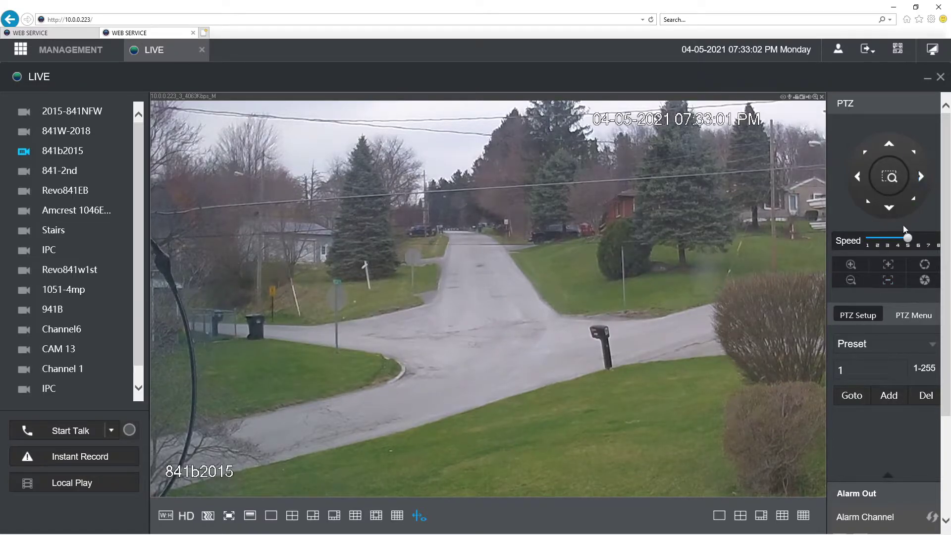
Step: Zoom camera 841b2015 in slightly, recall preset 1, and close the Live view
left_click(853, 267)
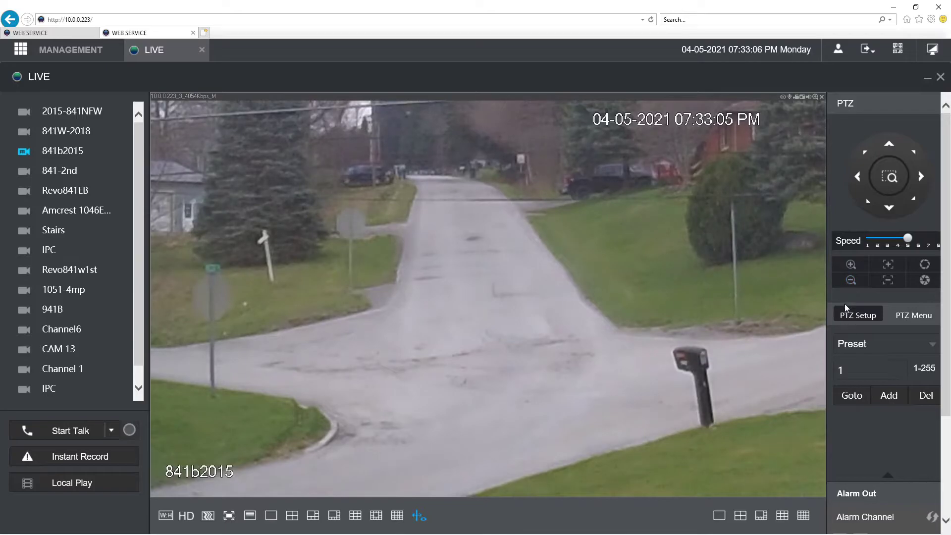
left_click(851, 395)
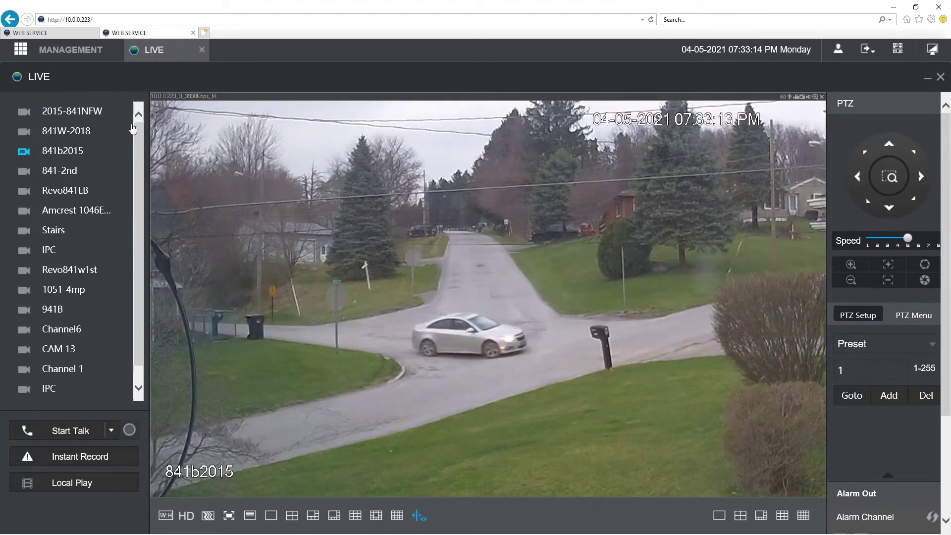
left_click(940, 75)
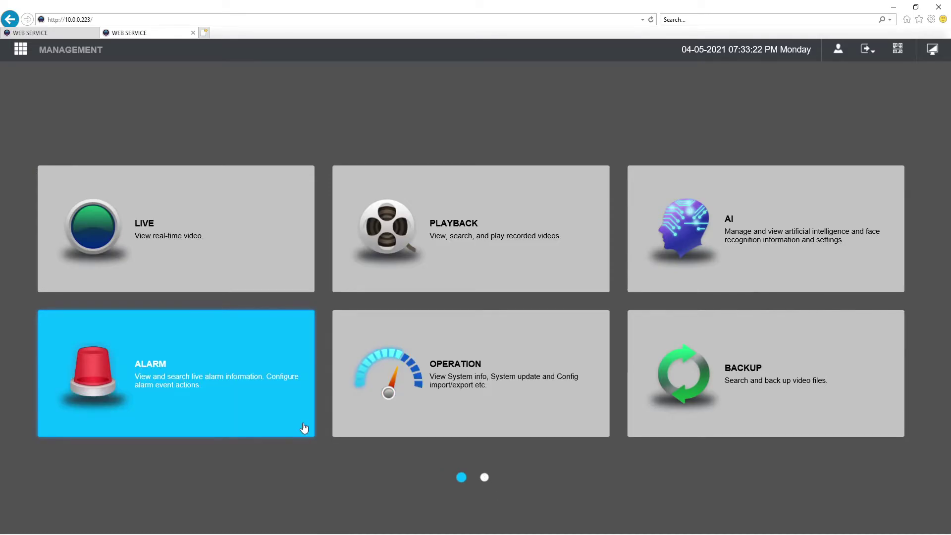
Step: Browse both pages of NVR management tiles, then close the DVR's live view
left_click(484, 478)
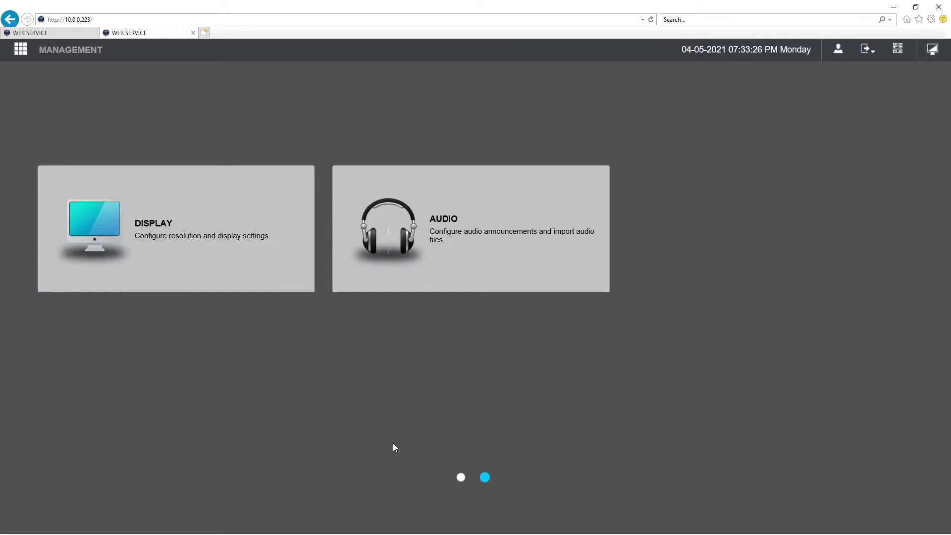
left_click(461, 477)
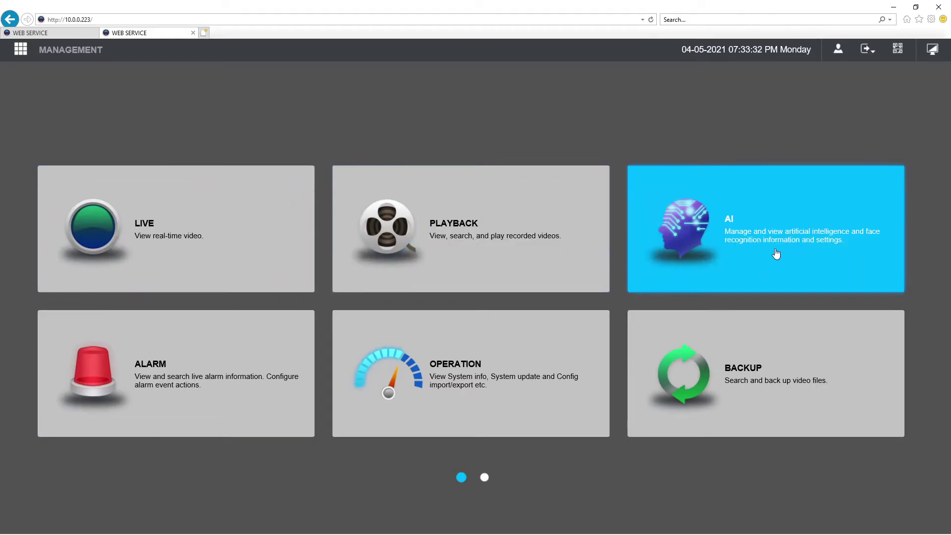
left_click(53, 34)
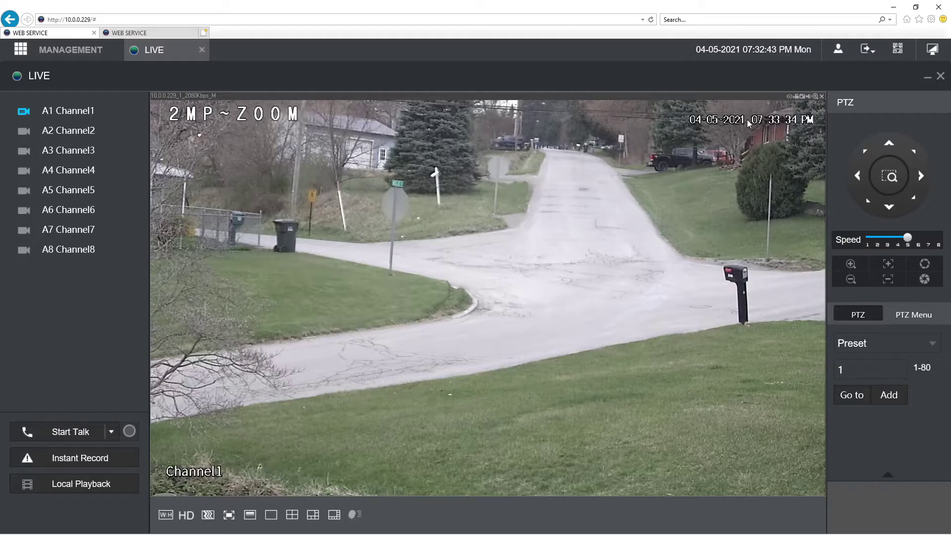
left_click(941, 76)
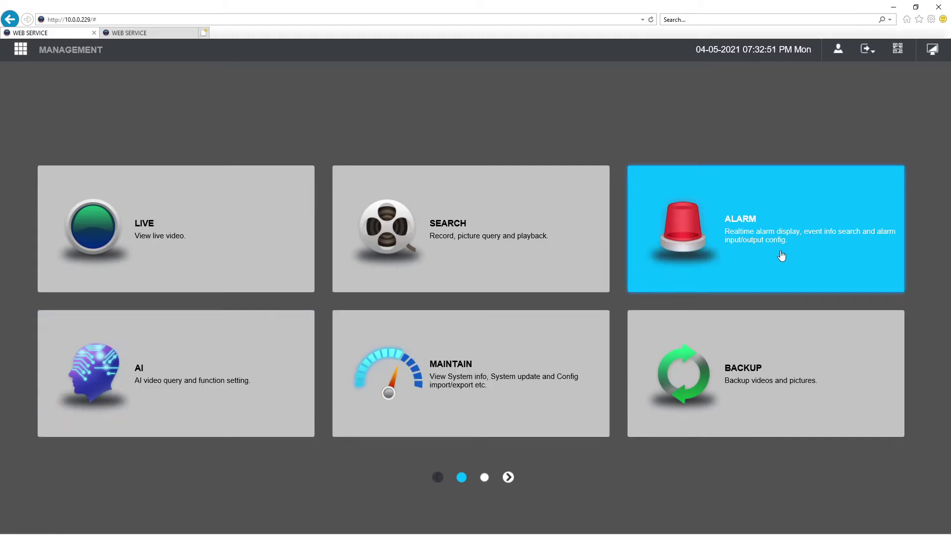
Step: Advance the DVR tile carousel to page 2 with Live, Search, Alarm, AI, Maintain, Backup
left_click(508, 477)
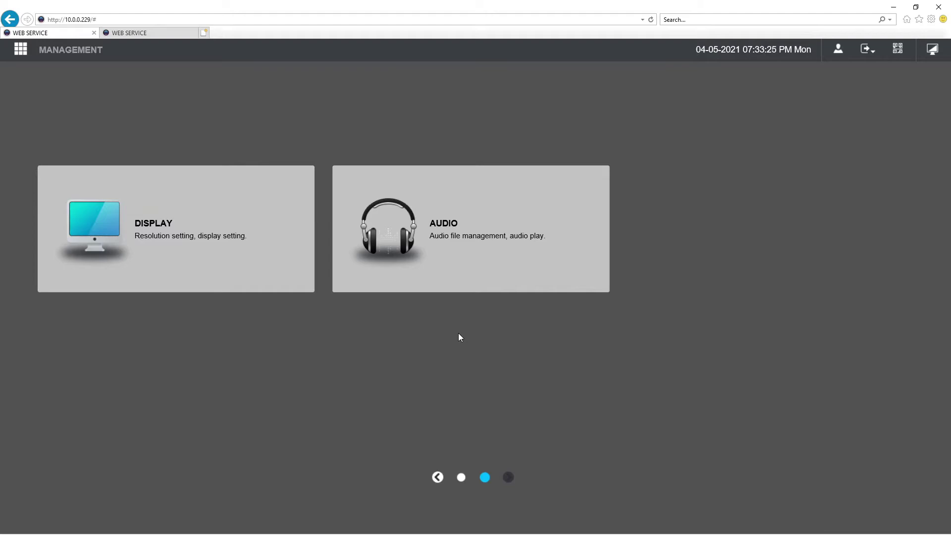
scroll(459, 333, "up", 1)
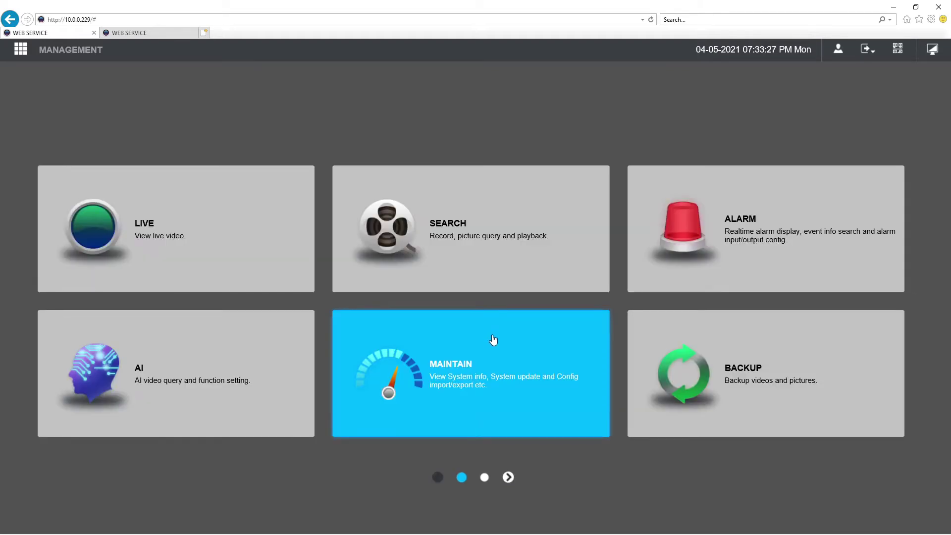
scroll(493, 340, "down", 1)
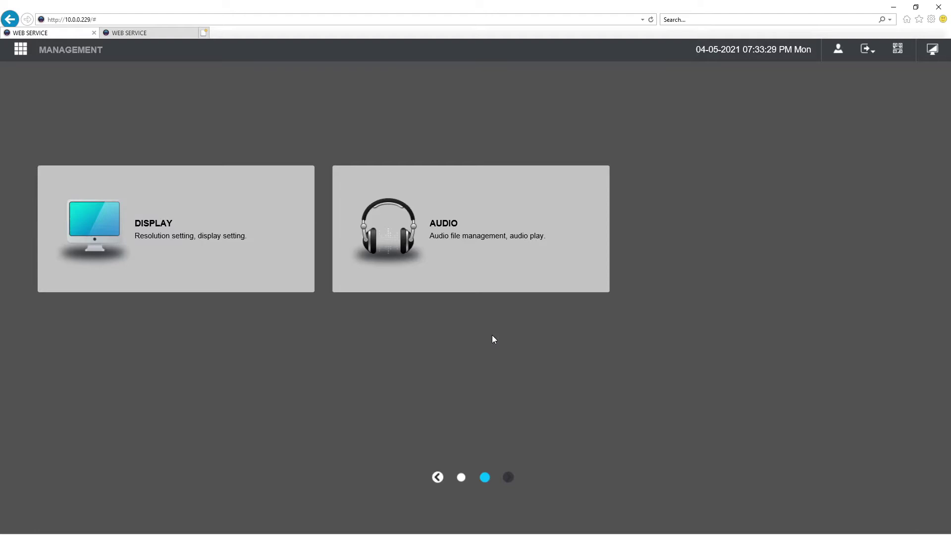
scroll(494, 340, "up", 1)
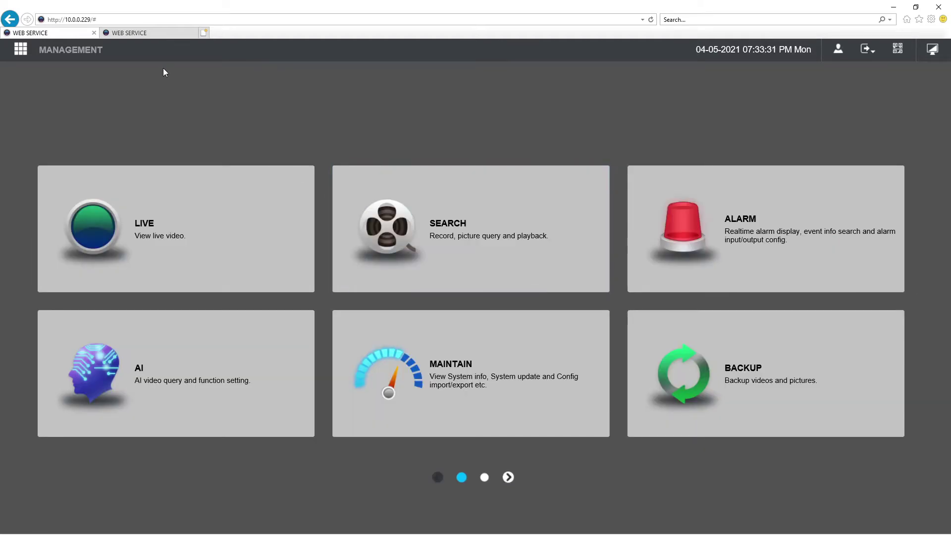
Step: On 10.0.0.223, open Live and maximize camera 841b2015's feed to fill the view
left_click(134, 39)
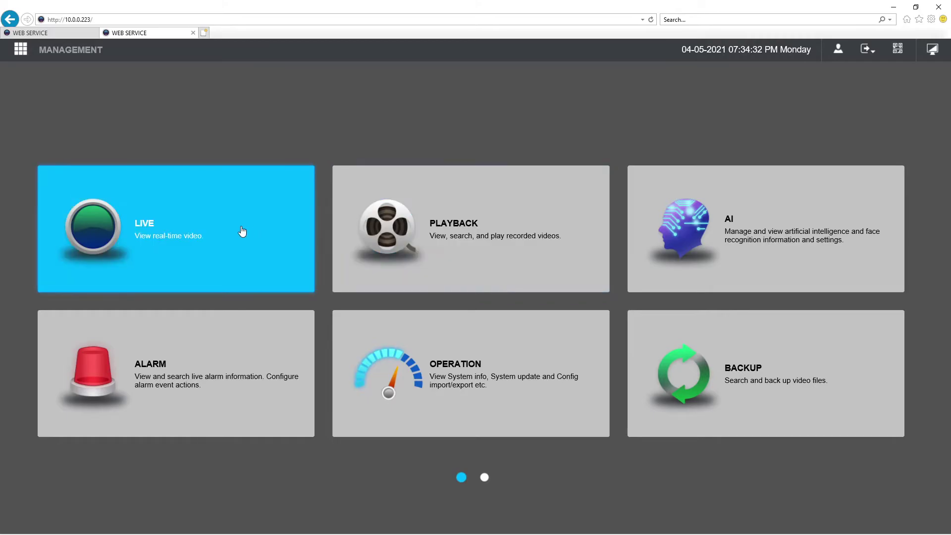
left_click(242, 230)
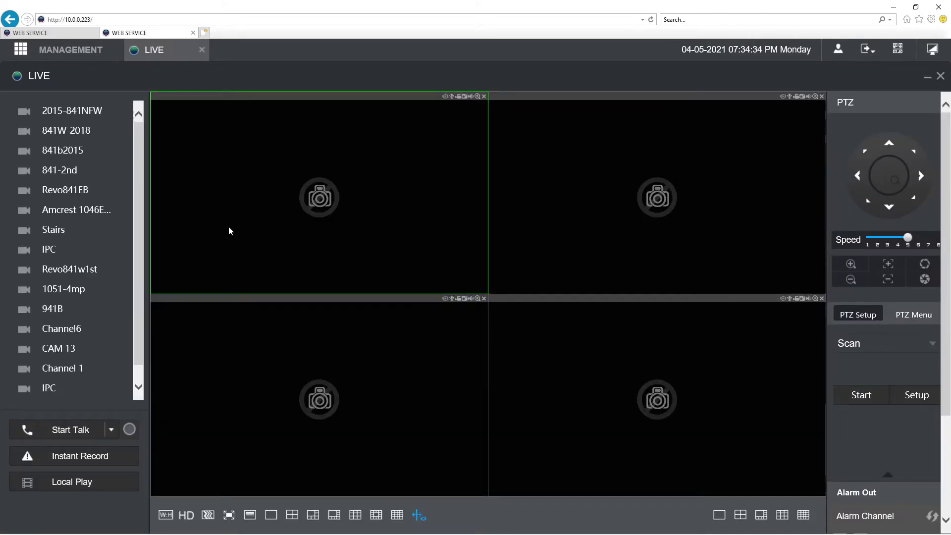
left_click(22, 155)
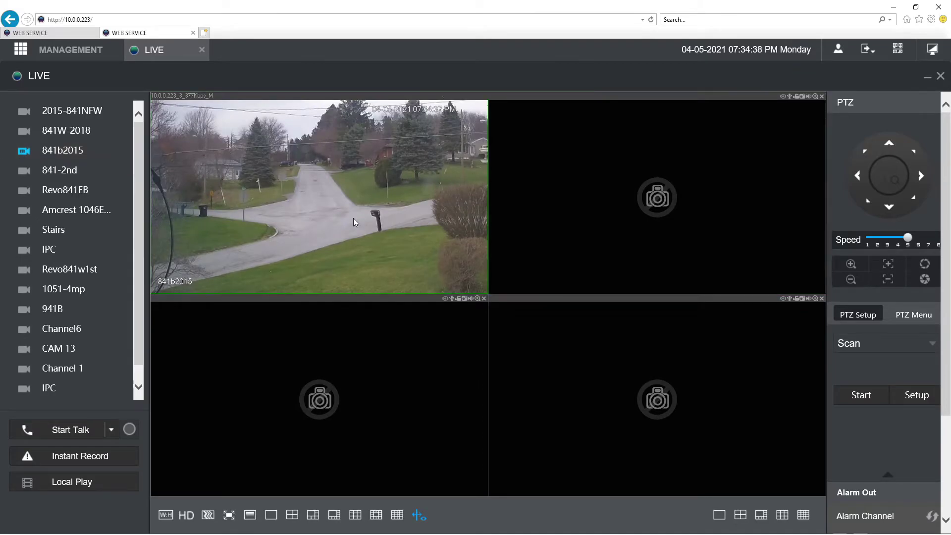
double_click(353, 218)
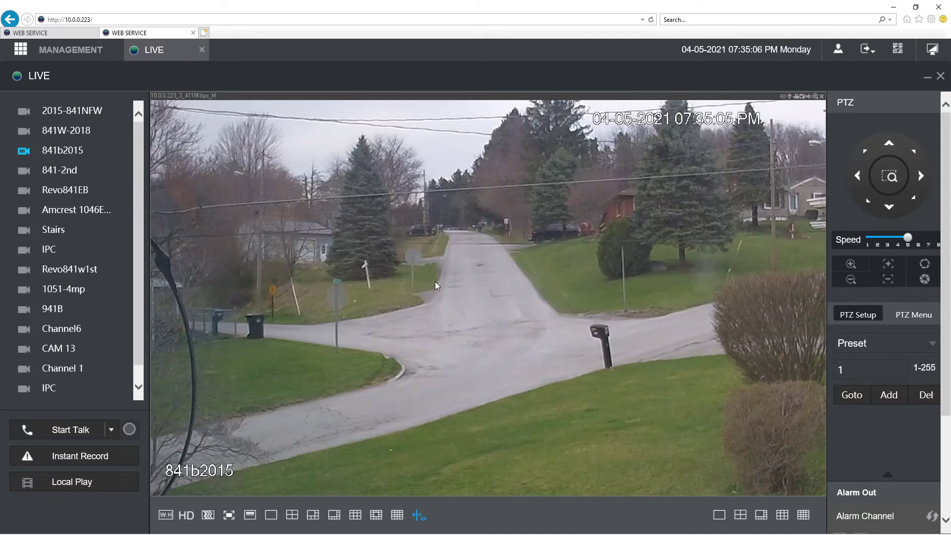
Step: Close 10.0.0.223's Live view, then briefly open and close its AI settings
left_click(941, 78)
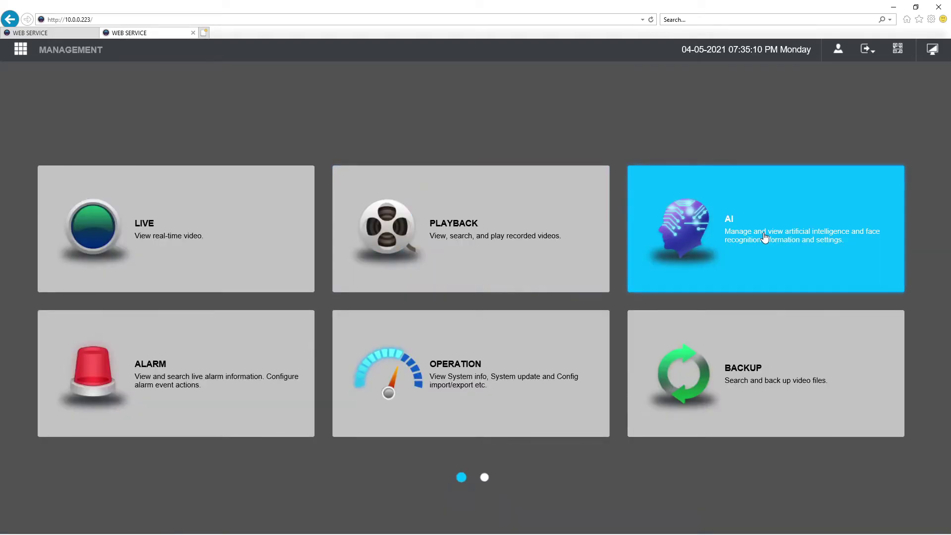
left_click(765, 237)
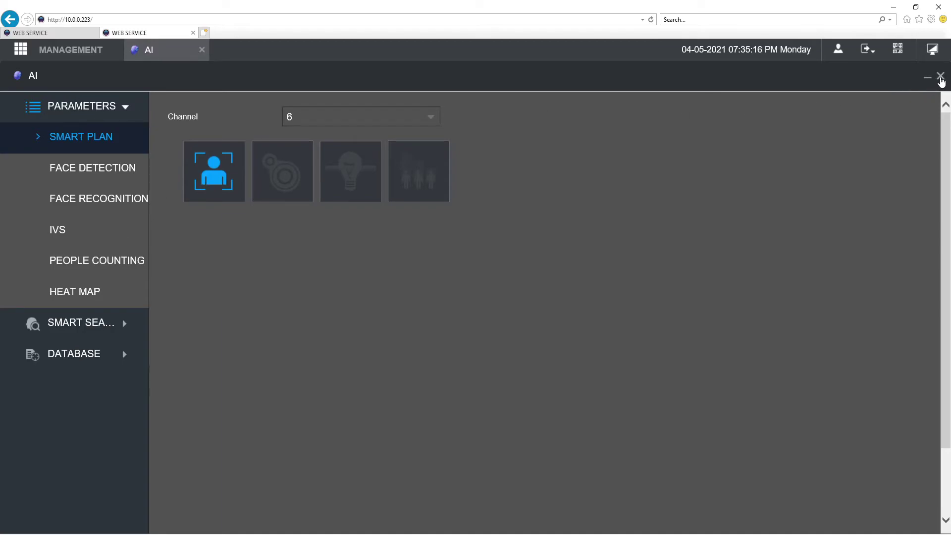
left_click(941, 77)
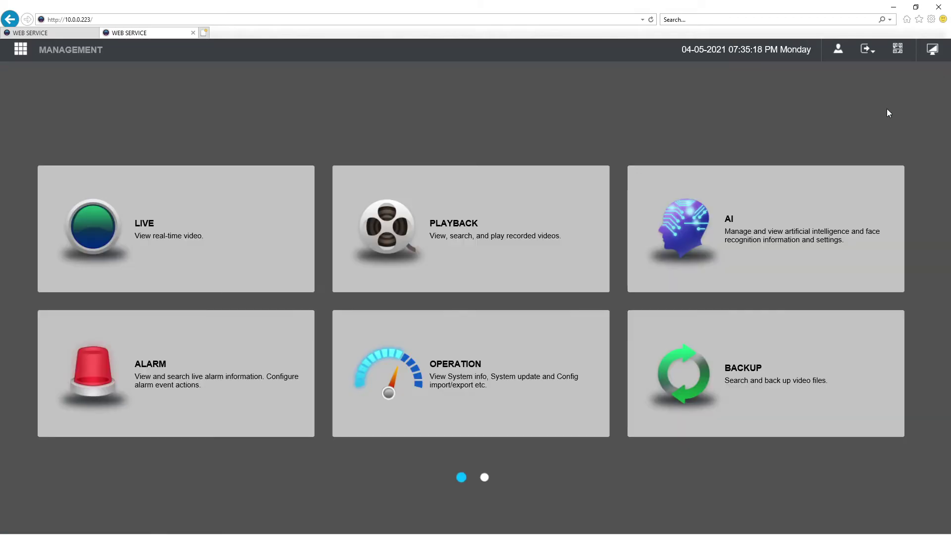
Step: On 10.0.0.229, open AI, browse Parameters and Face Recognition, then close the page
left_click(49, 32)
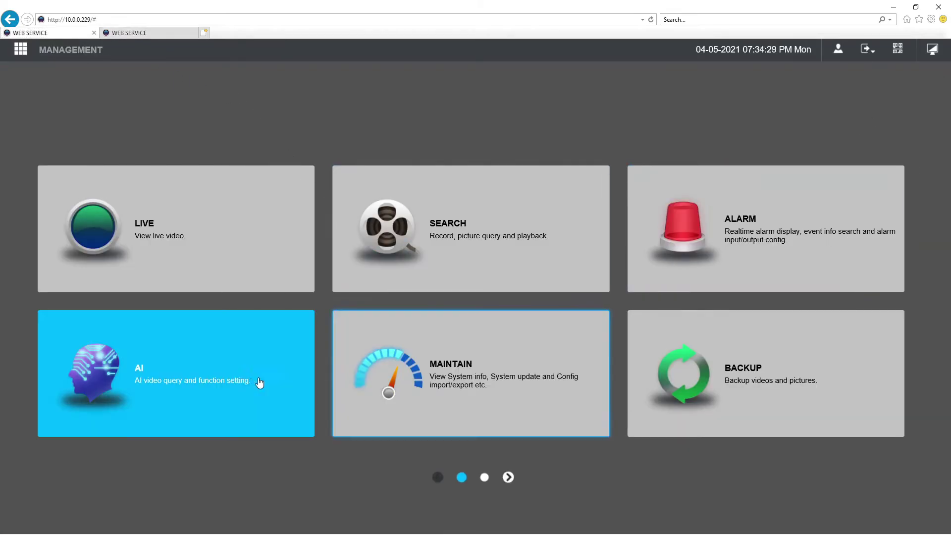
left_click(259, 383)
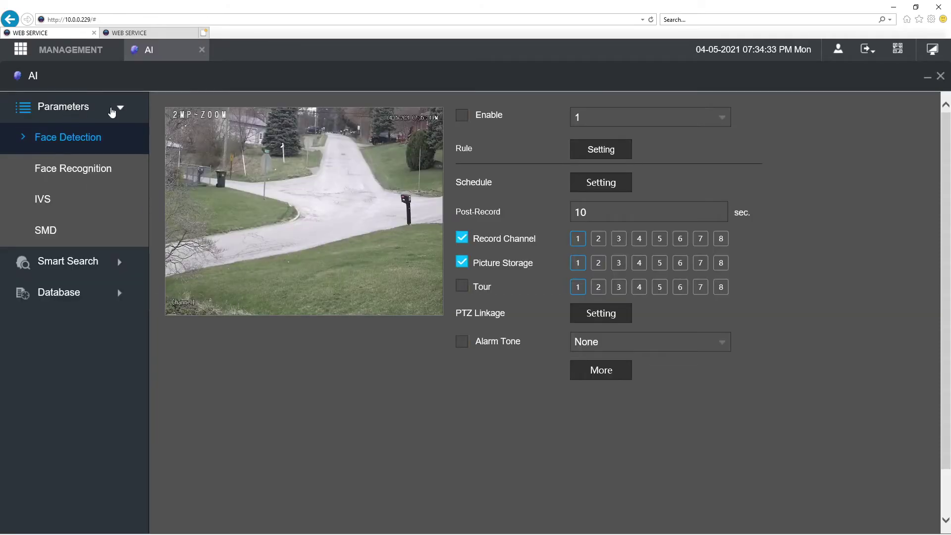
left_click(120, 109)
left_click(122, 113)
left_click(84, 172)
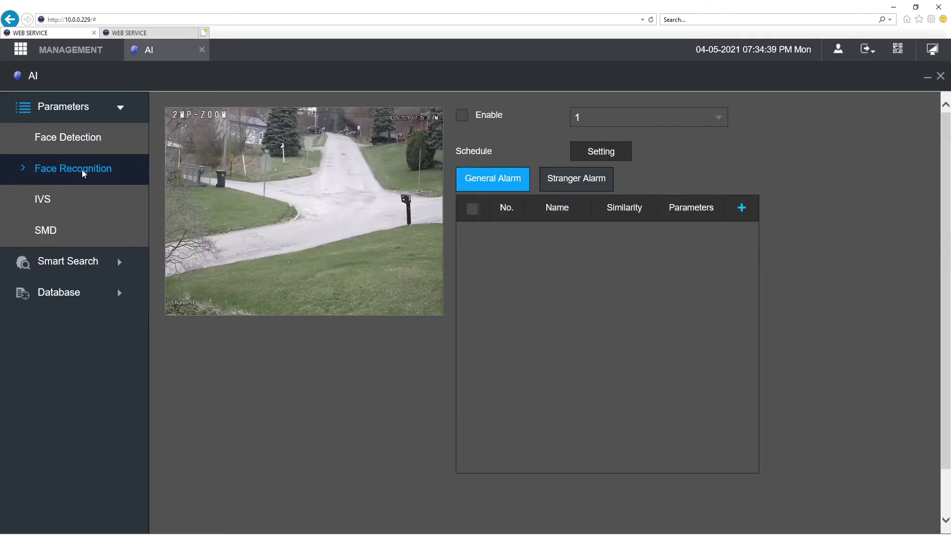
left_click(121, 110)
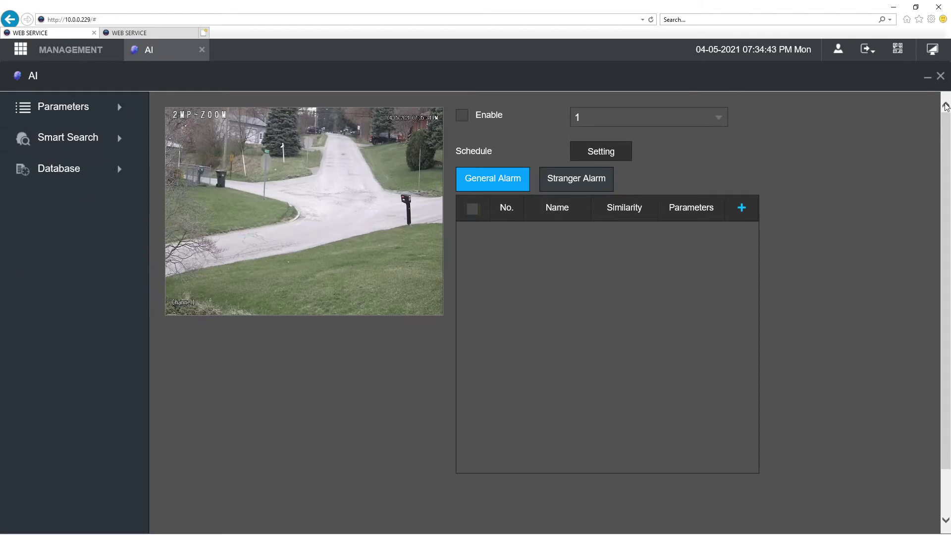
left_click(939, 78)
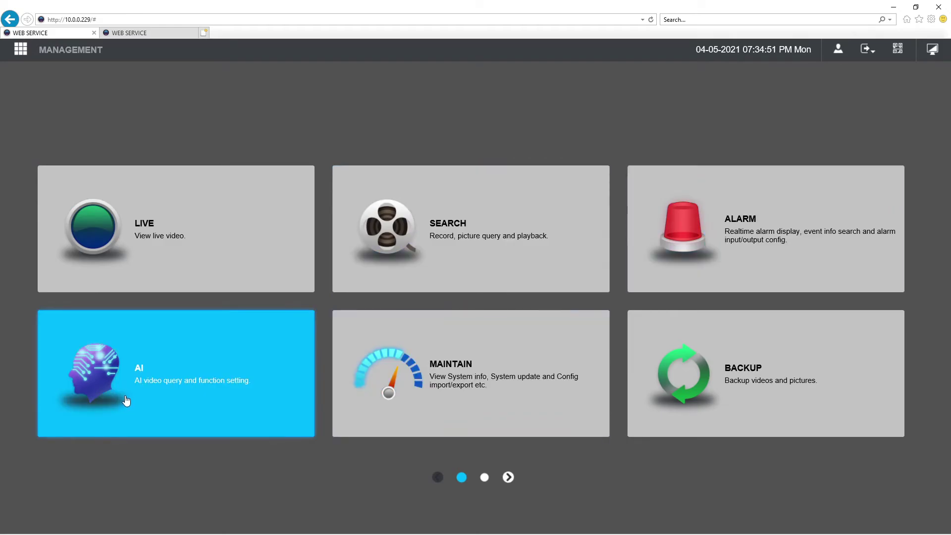
Step: Open the AI settings on both 10.0.0.229 and 10.0.0.223
left_click(126, 399)
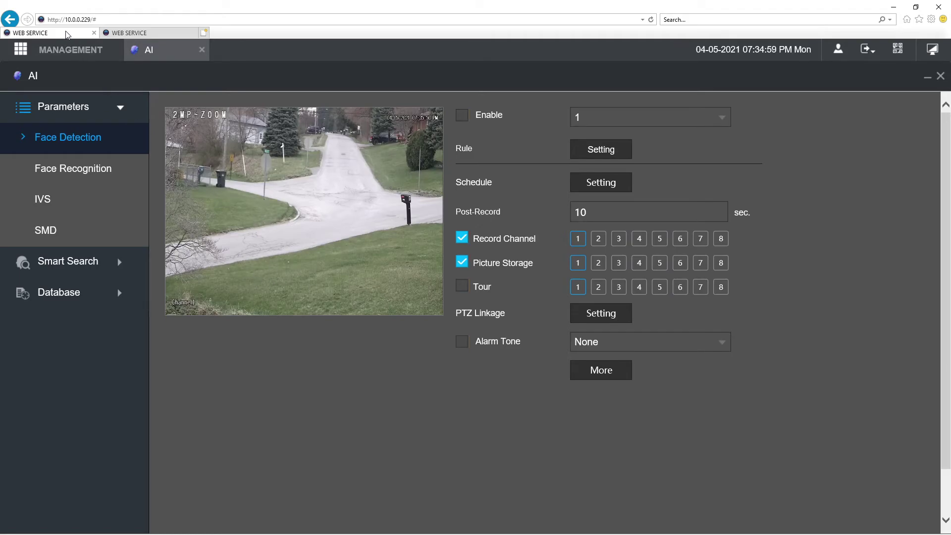
left_click(144, 33)
left_click(752, 236)
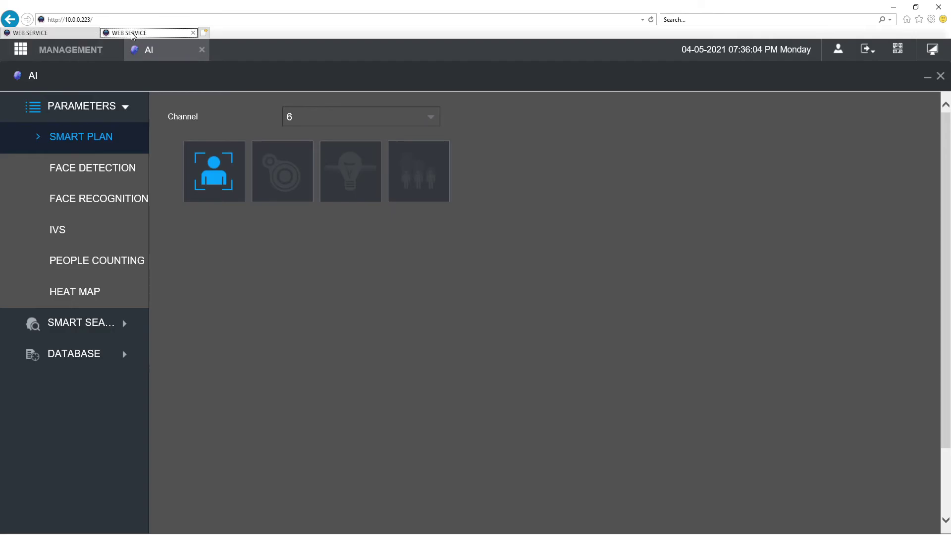
Step: Back on 10.0.0.229, collapse Parameters and expand Smart Search and Database
left_click(68, 34)
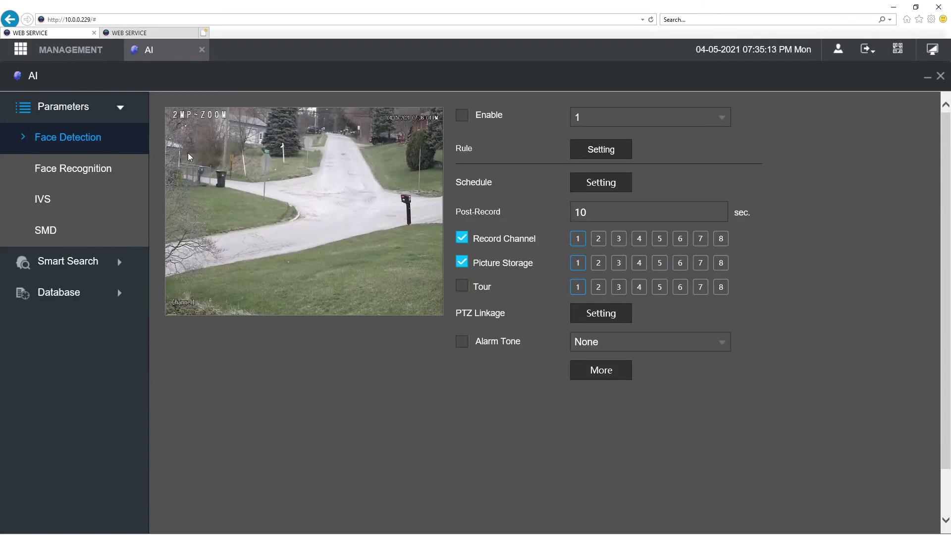
left_click(122, 113)
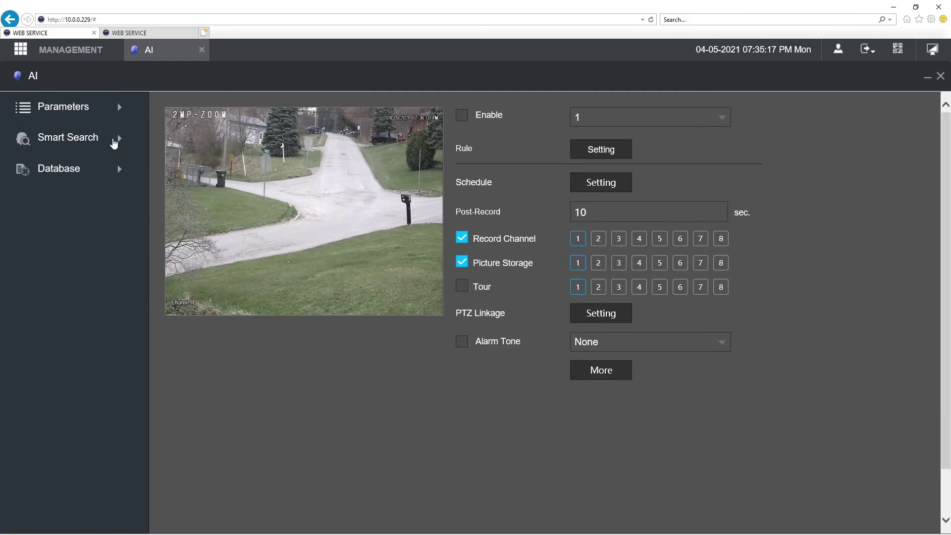
left_click(119, 140)
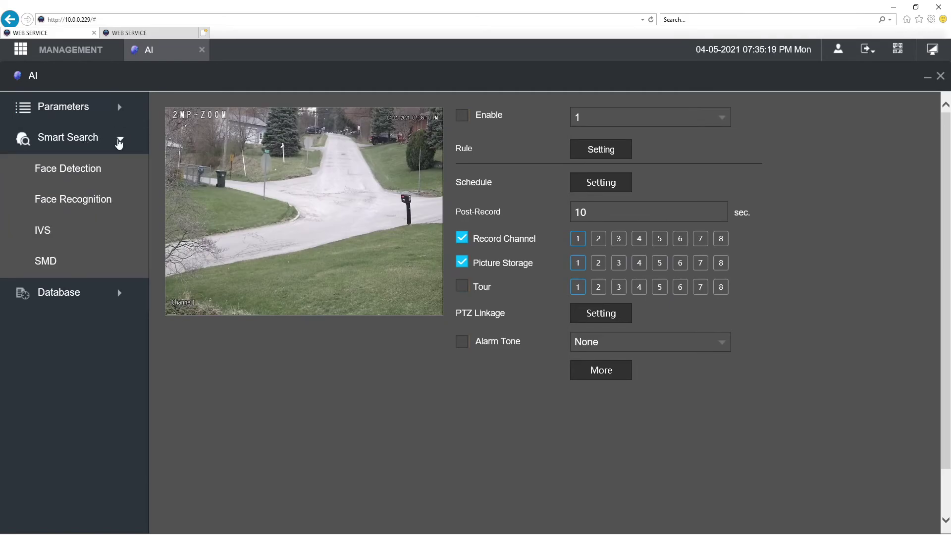
left_click(121, 296)
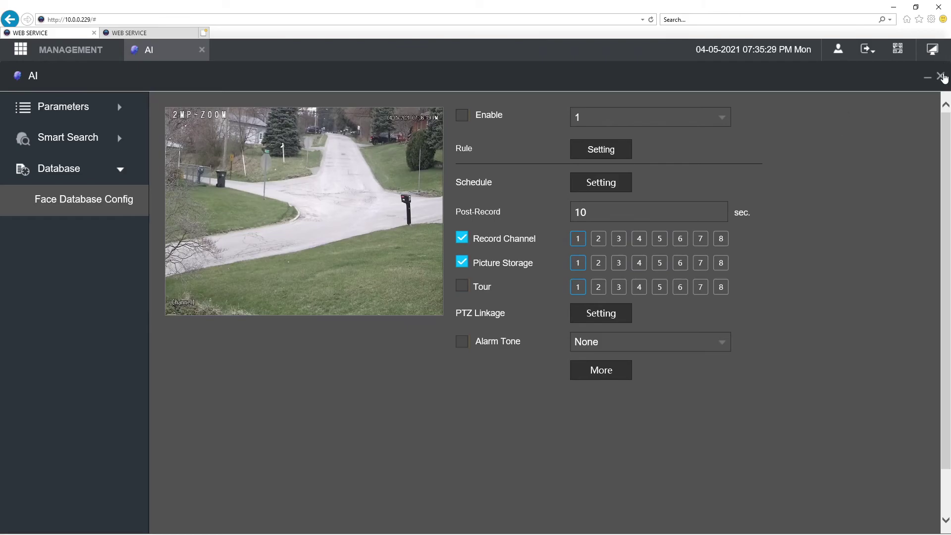
Step: Close the 10.0.0.229 AI page with the top-right X
left_click(941, 77)
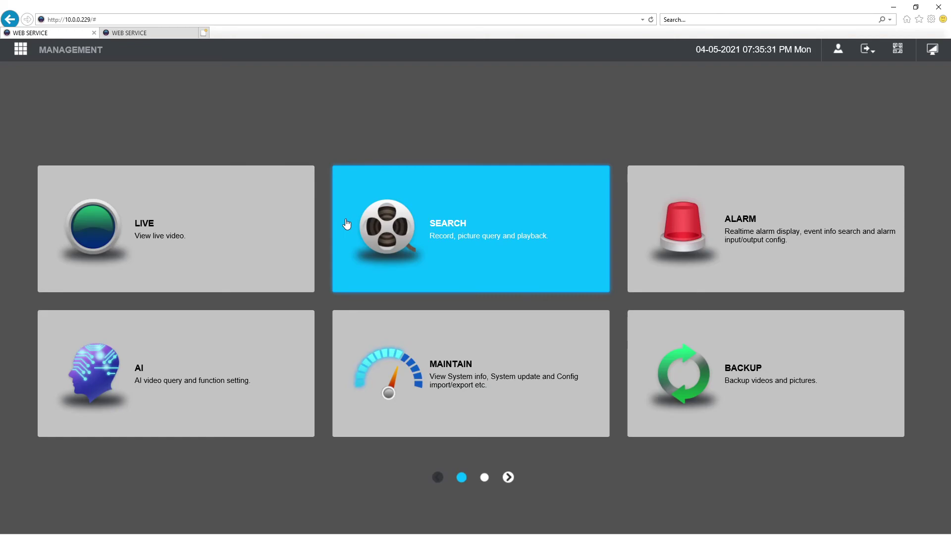